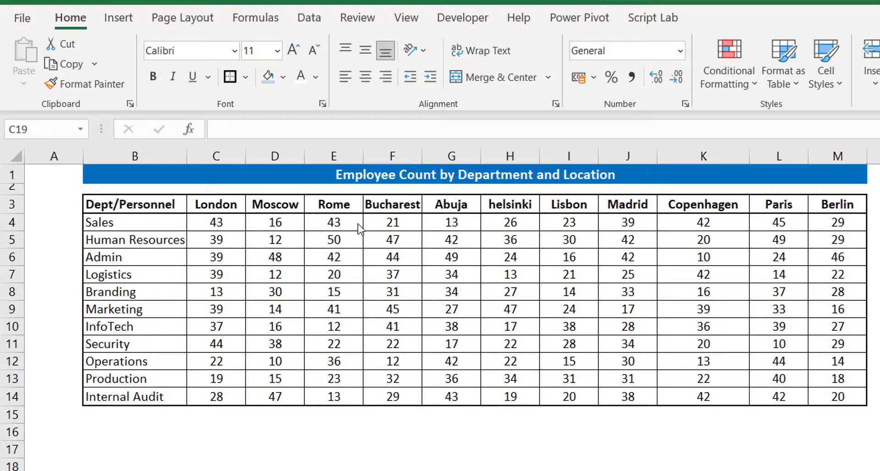
- Select the employee count data from the London header in C3 to the last cell M14, excluding the department names
{"action": "left_click", "coordinate": [215, 201]}
{"action": "left_click", "coordinate": [214, 203]}
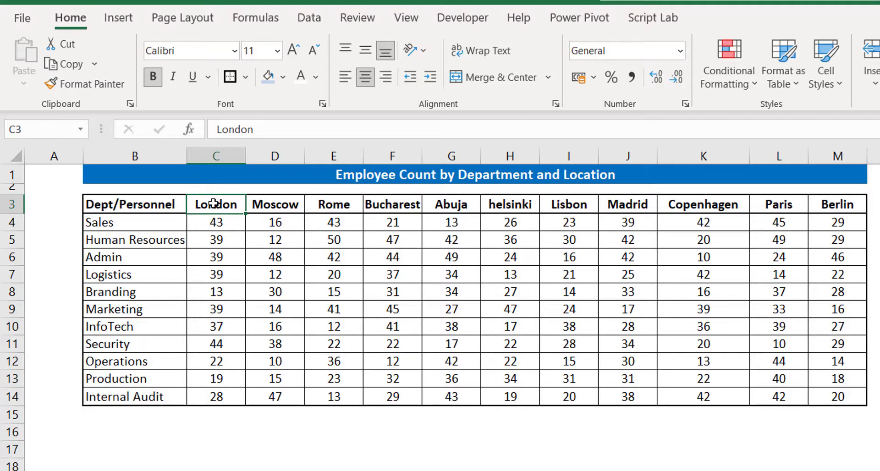
{"action": "key", "text": "Left"}
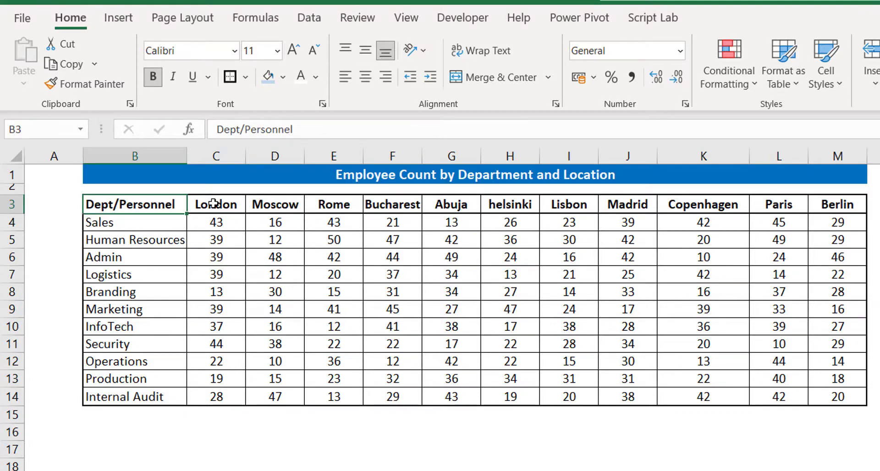
{"action": "key", "text": "Right"}
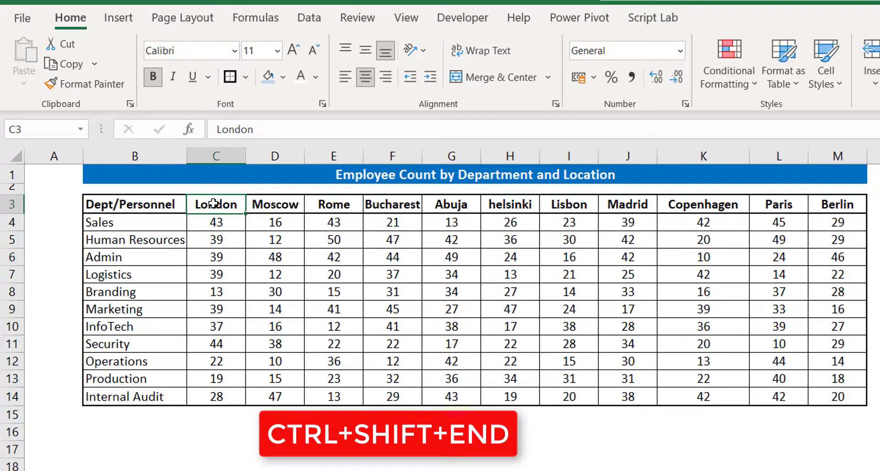
{"action": "key", "text": "ctrl+shift+End"}
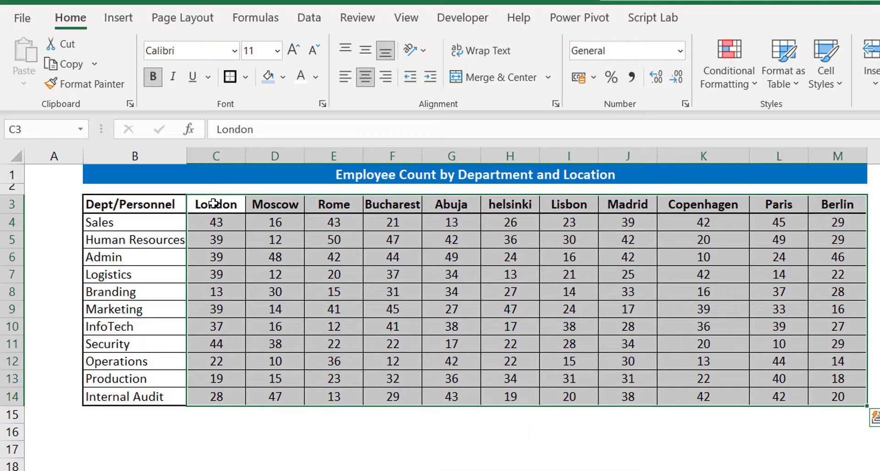
{"action": "left_click", "coordinate": [309, 19]}
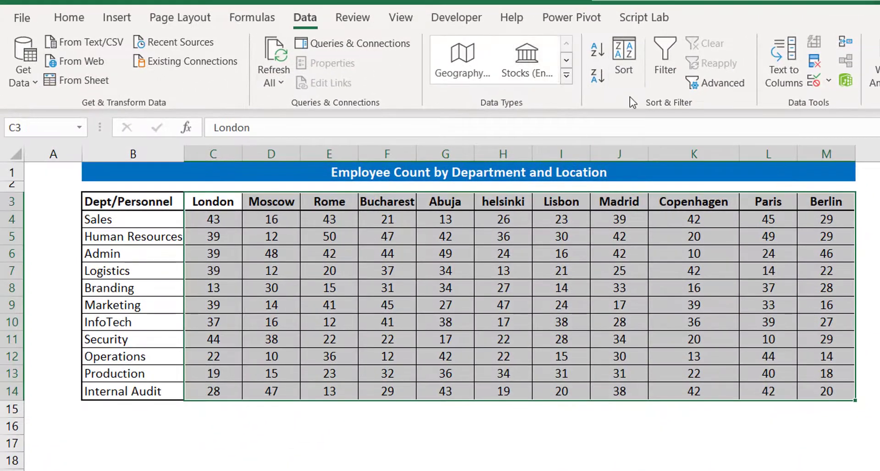
{"action": "left_click", "coordinate": [69, 18]}
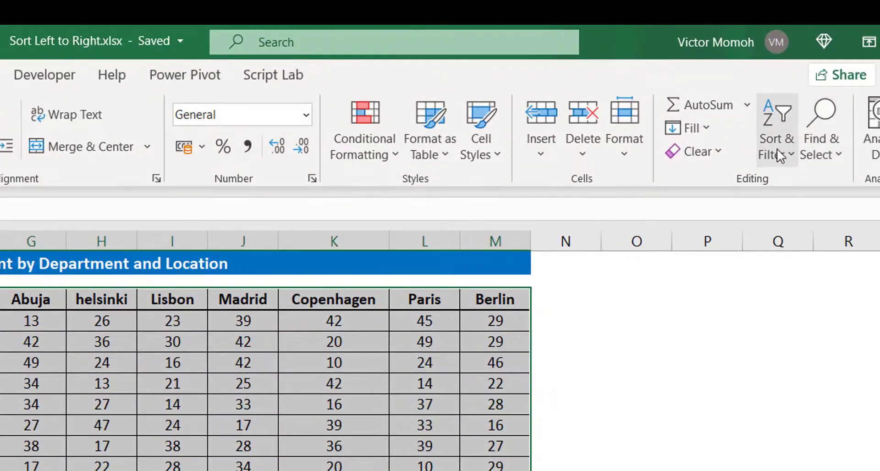
{"action": "left_click", "coordinate": [777, 149]}
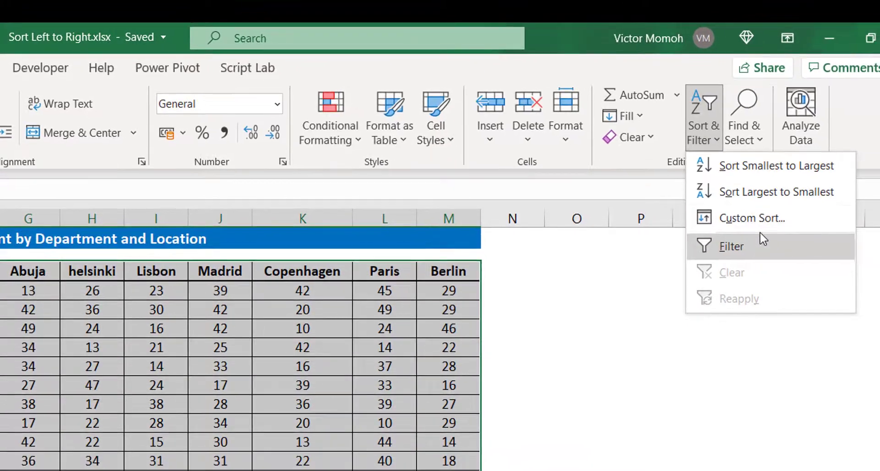
{"action": "left_click", "coordinate": [757, 217]}
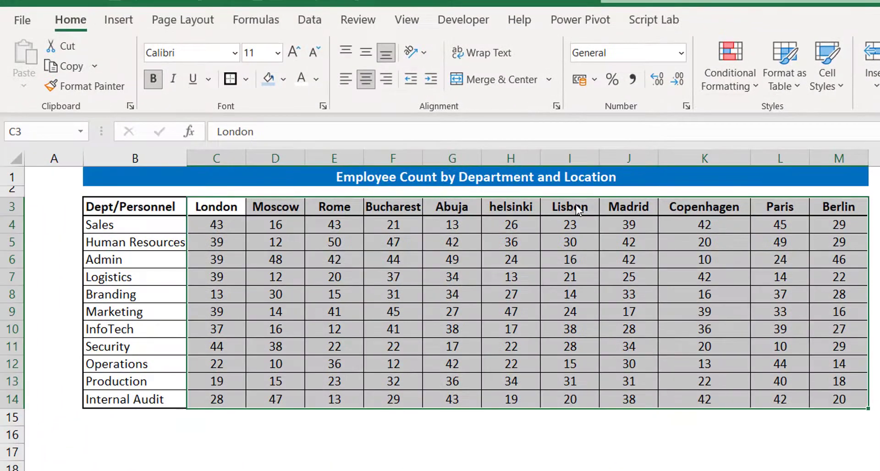
{"action": "right_click", "coordinate": [576, 204]}
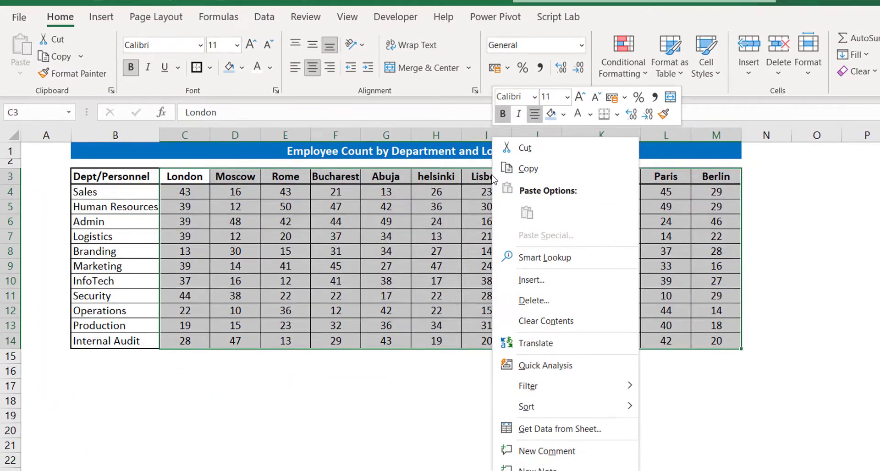
{"action": "mouse_move", "coordinate": [621, 406]}
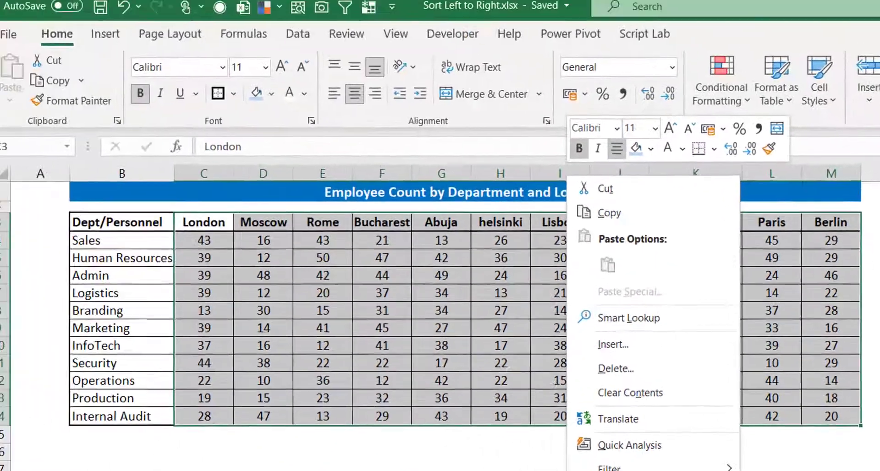
{"action": "key", "text": "Escape"}
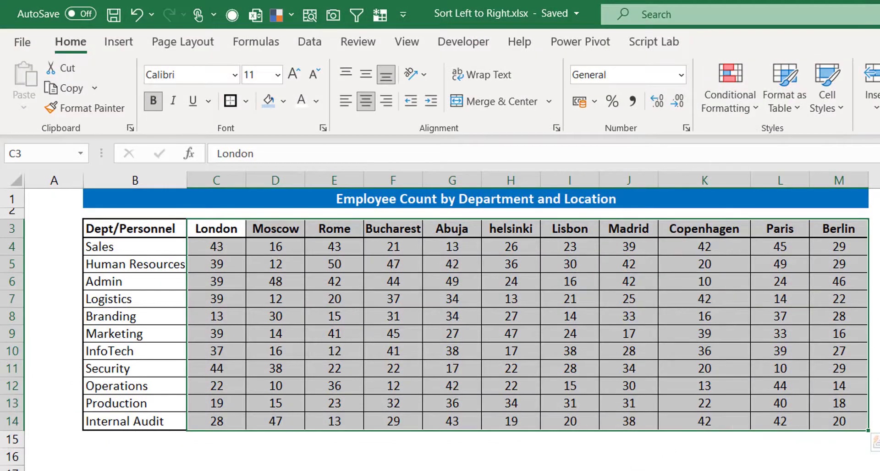
- Start a custom sort on the selected city columns and set its orientation to Sort left to right
{"action": "key", "text": "alt"}
{"action": "key", "text": "a"}
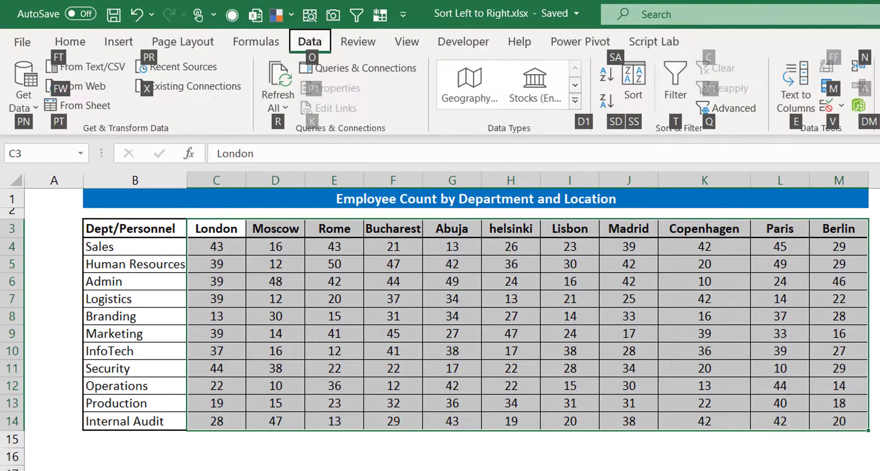
{"action": "key", "text": "s"}
{"action": "key", "text": "s"}
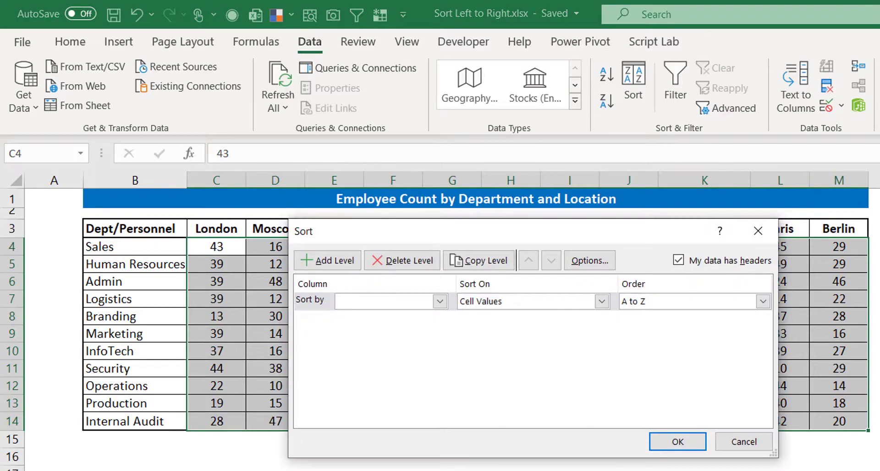
{"action": "left_click_drag", "start_coordinate": [574, 239], "coordinate": [631, 310]}
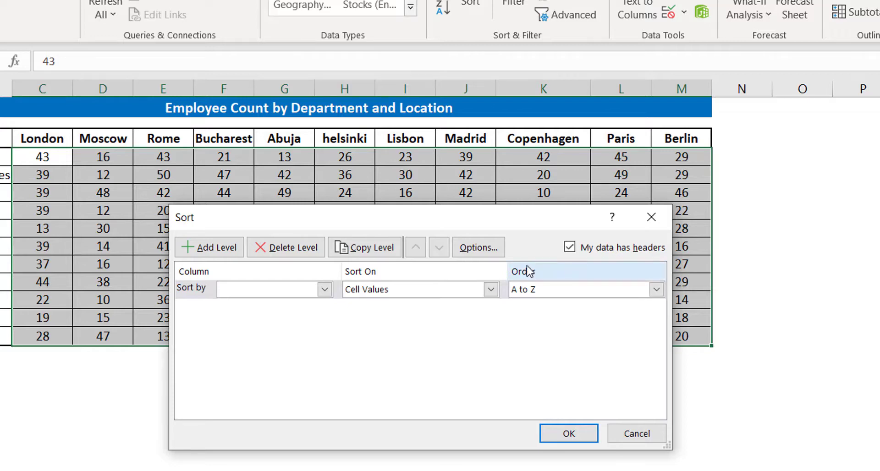
{"action": "left_click", "coordinate": [478, 247]}
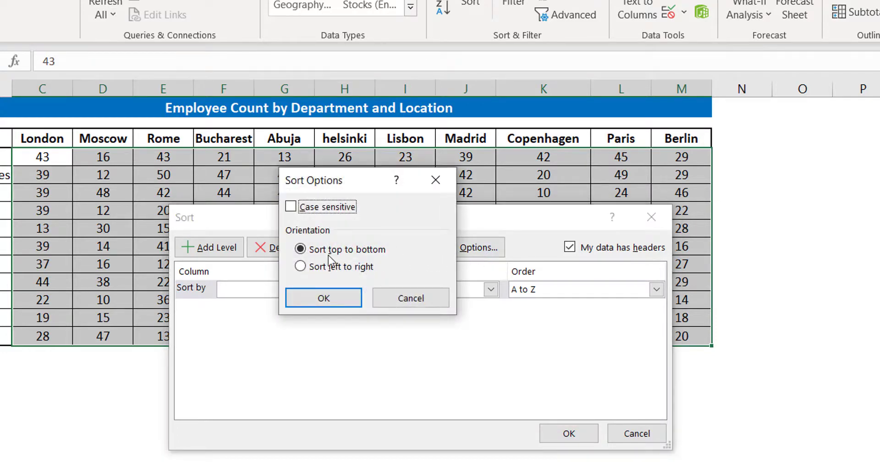
{"action": "left_click", "coordinate": [303, 267]}
{"action": "left_click", "coordinate": [324, 298]}
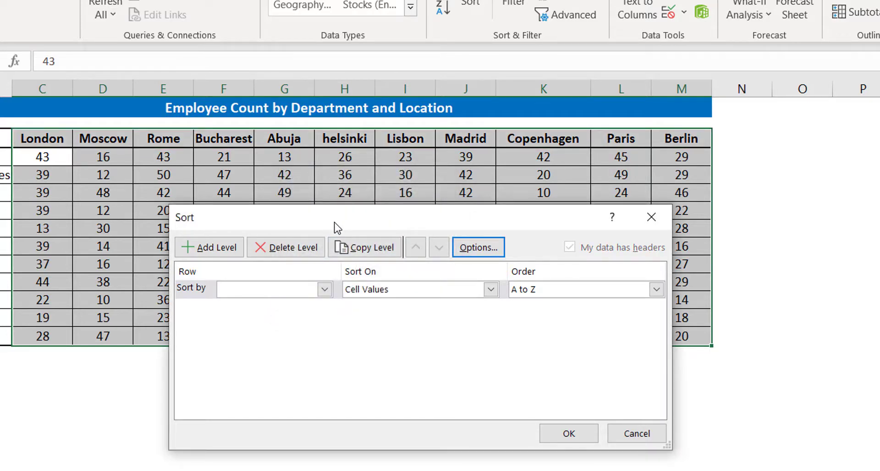
- Sort the city columns by Row 3 on Cell Values in A to Z order
{"action": "left_click", "coordinate": [325, 291]}
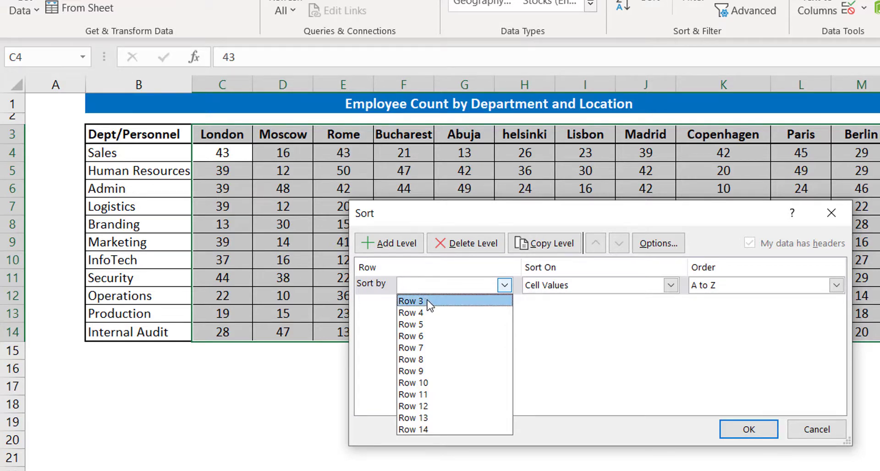
{"action": "left_click", "coordinate": [429, 303]}
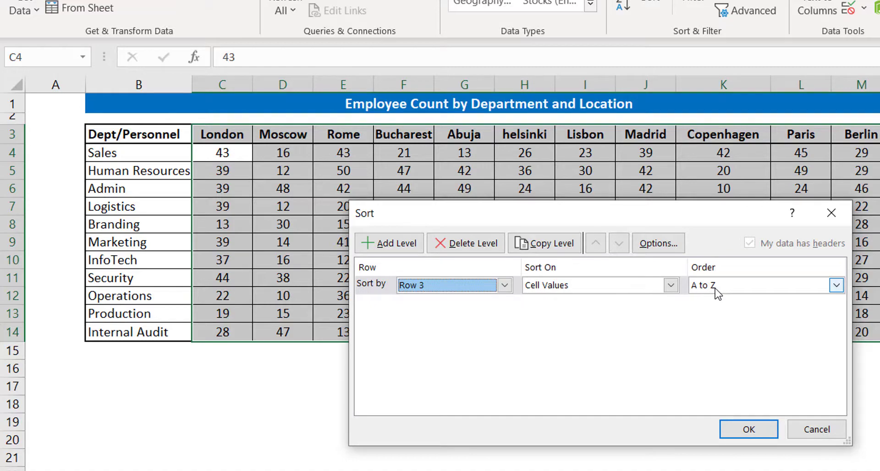
{"action": "left_click", "coordinate": [762, 431]}
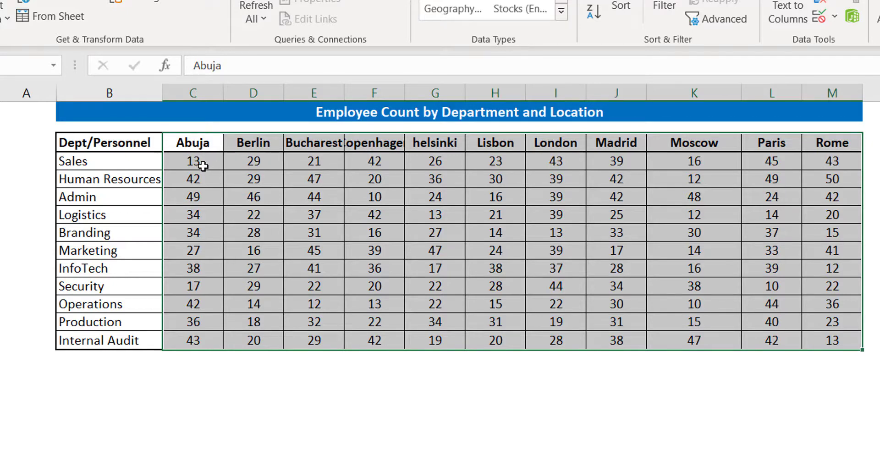
{"action": "key", "text": "ctrl+z"}
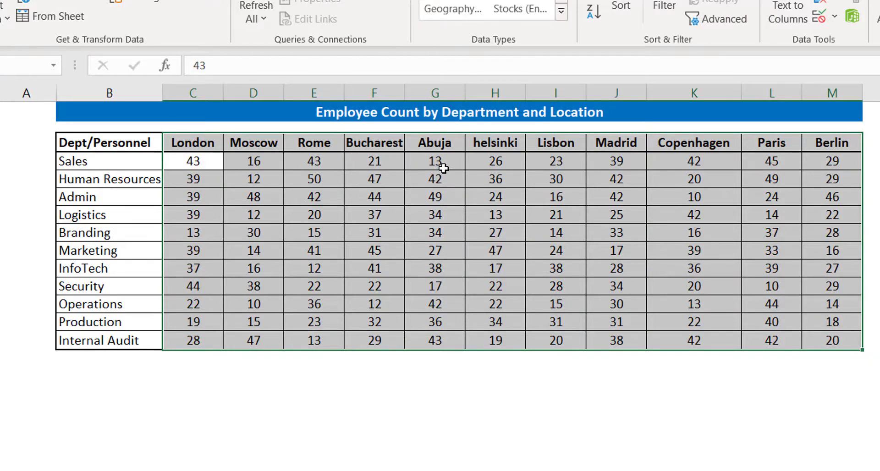
{"action": "key", "text": "ctrl+y"}
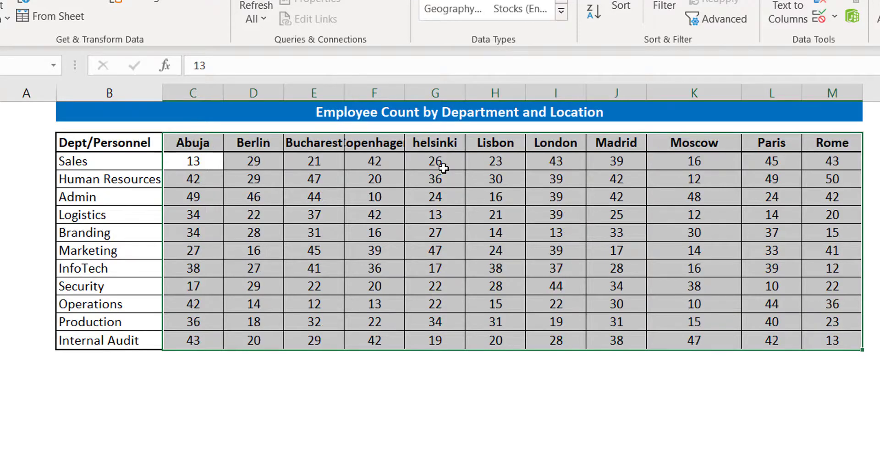
{"action": "left_click", "coordinate": [232, 173]}
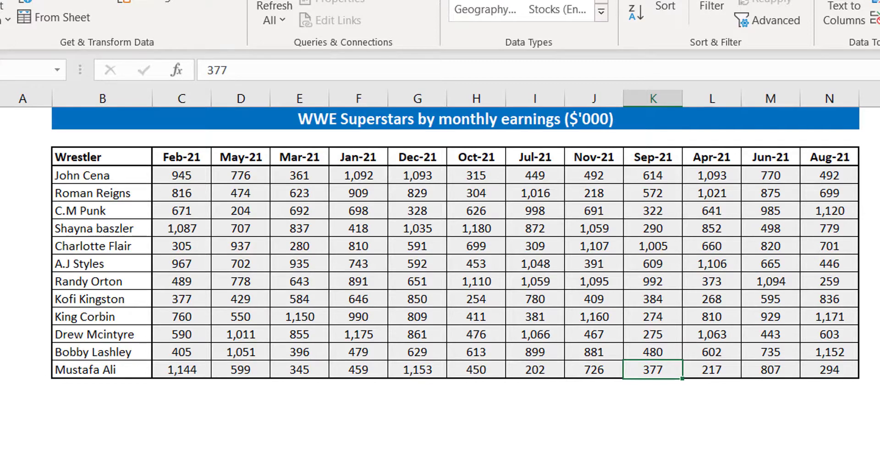
- In the WWE Superstars monthly earnings table, select the data from the Feb-21 header to the last cell, excluding the wrestler names
{"action": "scroll", "coordinate": [456, 262], "scroll_direction": "up", "scroll_amount": 1}
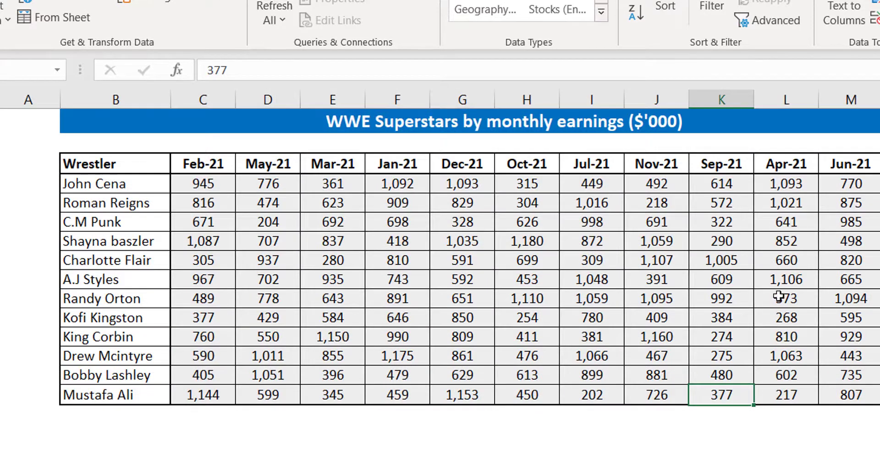
{"action": "left_click", "coordinate": [214, 162]}
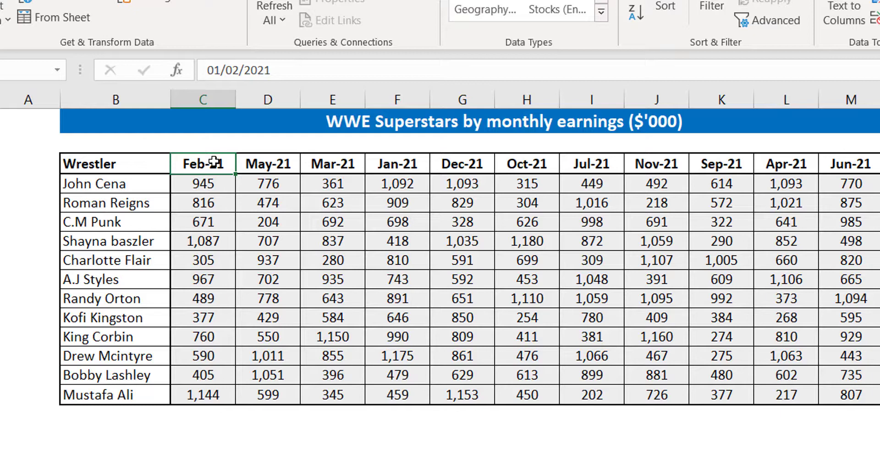
{"action": "key", "text": "ctrl+shift+End"}
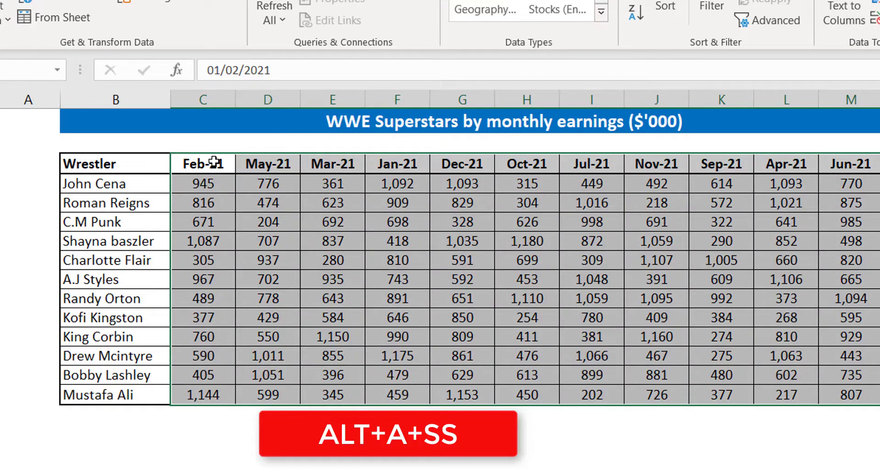
- Start a custom sort on the selected month columns and set its orientation to Sort left to right
{"action": "key", "text": "alt+a"}
{"action": "key", "text": "s"}
{"action": "key", "text": "s"}
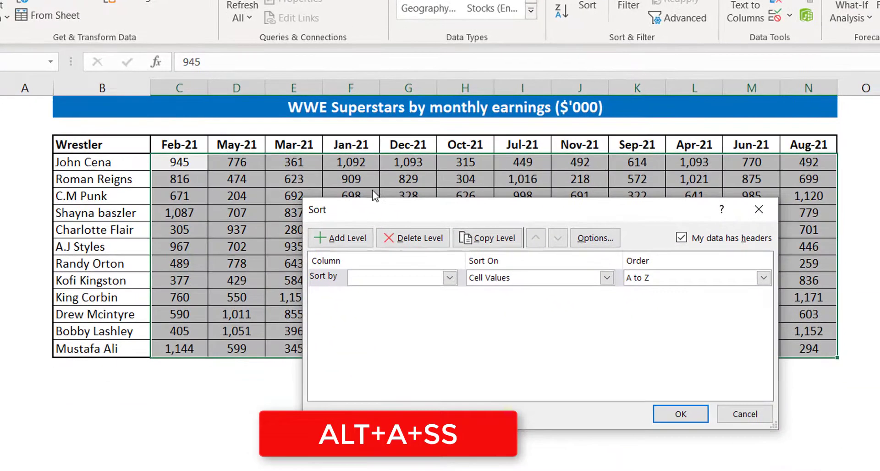
{"action": "left_click", "coordinate": [602, 239]}
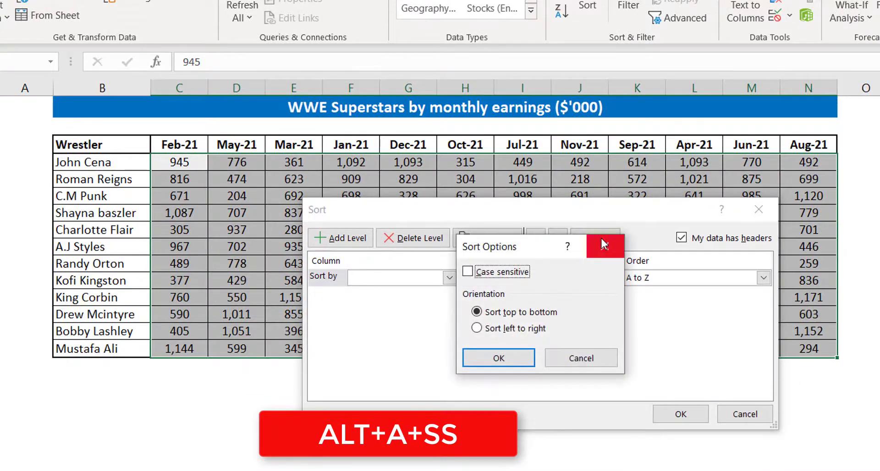
{"action": "left_click", "coordinate": [504, 328]}
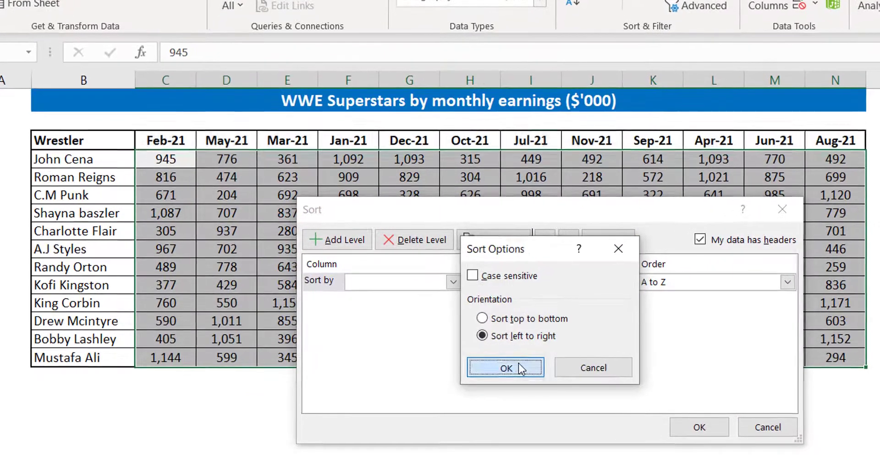
{"action": "left_click", "coordinate": [516, 363]}
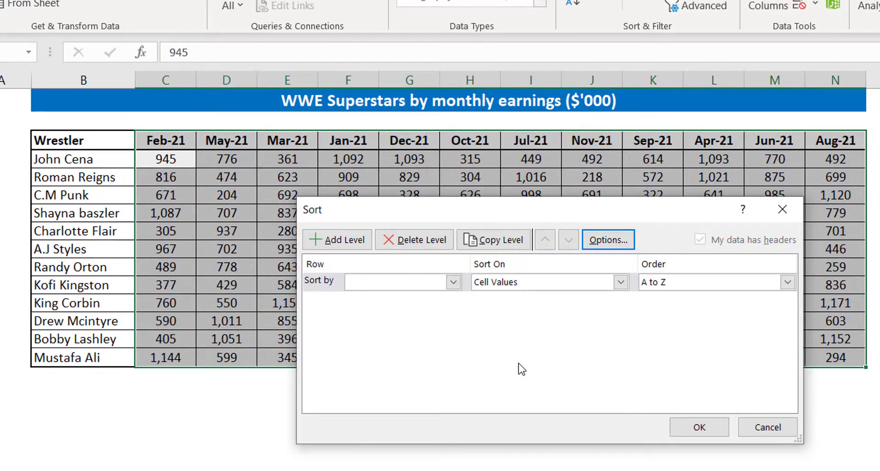
- Sort the month columns by Row 3 on Cell Values in Oldest to Newest order, and clear the range selection
{"action": "left_click", "coordinate": [453, 283]}
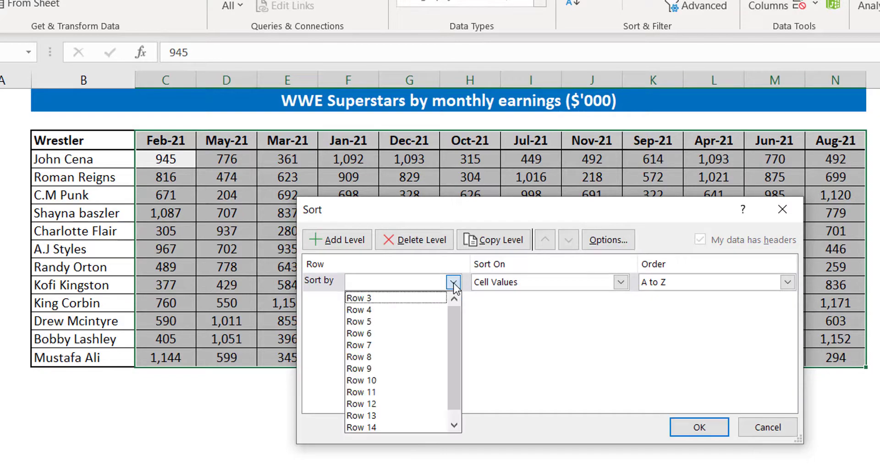
{"action": "left_click", "coordinate": [416, 298]}
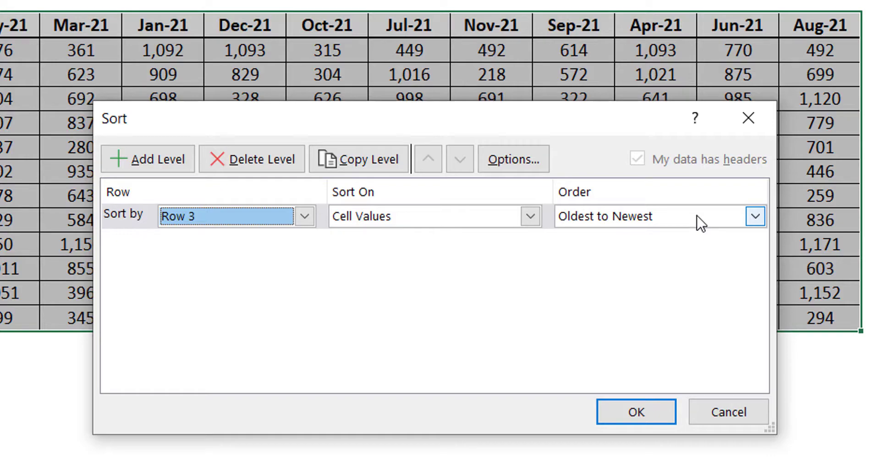
{"action": "left_click", "coordinate": [658, 421]}
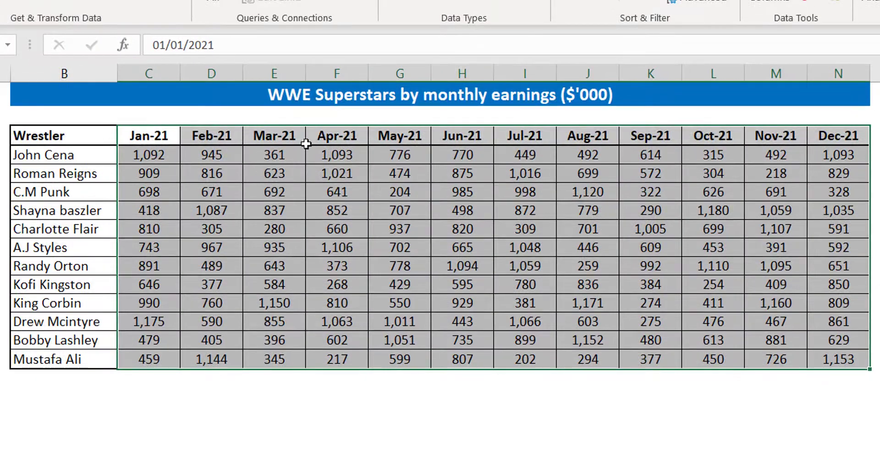
{"action": "left_click", "coordinate": [171, 133]}
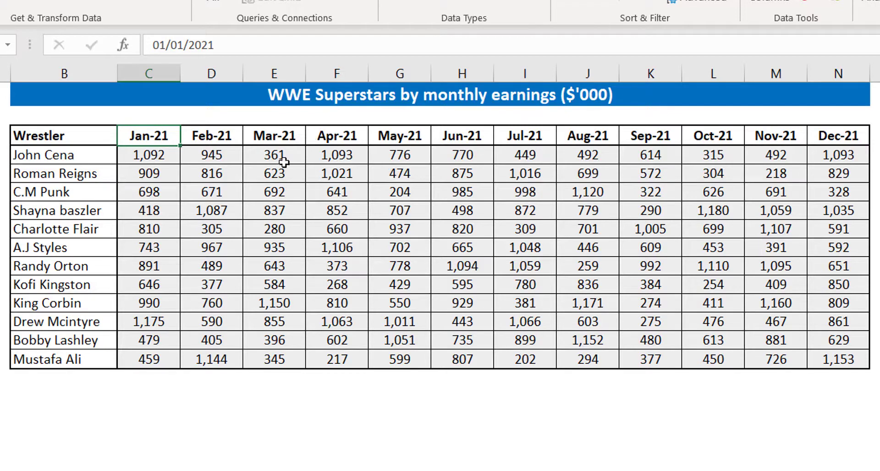
{"action": "left_click", "coordinate": [222, 177]}
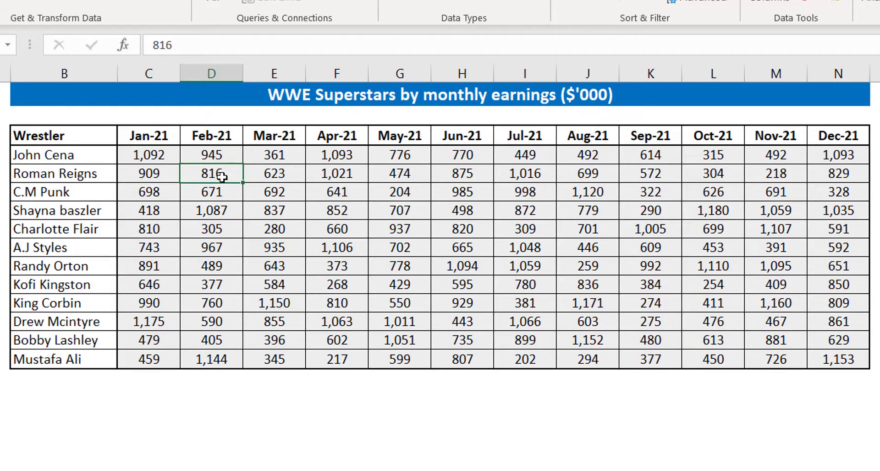